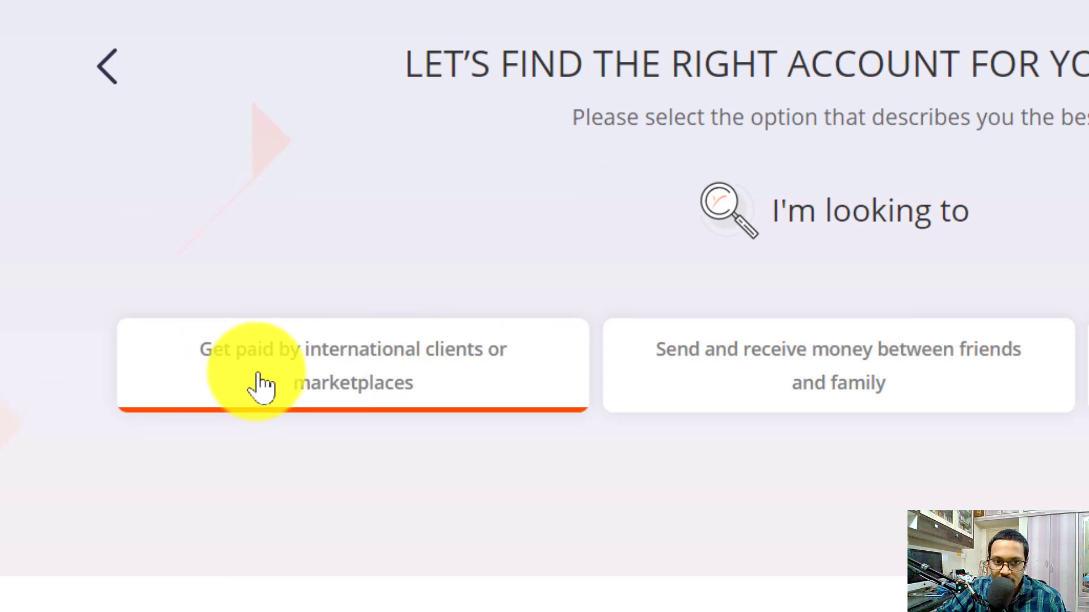
# Step: Choose 'Get paid by international clients or marketplaces' on the account-finder page
pyautogui.click(466, 381)
# Step: Register as a freelancer and start the Individual sign-up at the first-name field
pyautogui.scroll(-2, 651, 291)
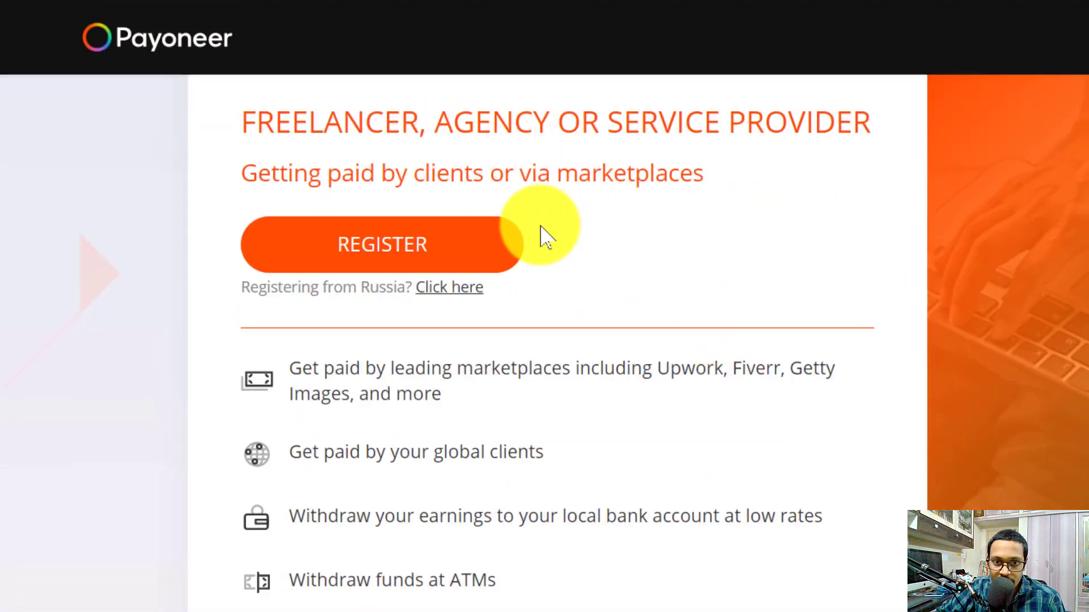
pyautogui.click(435, 241)
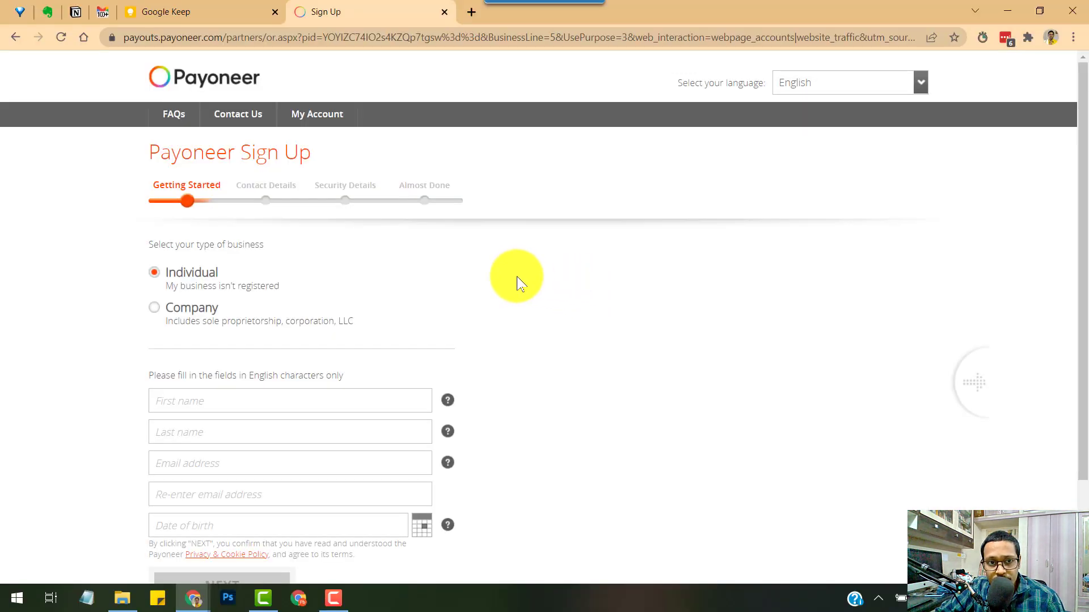
pyautogui.scroll(-1, 469, 278)
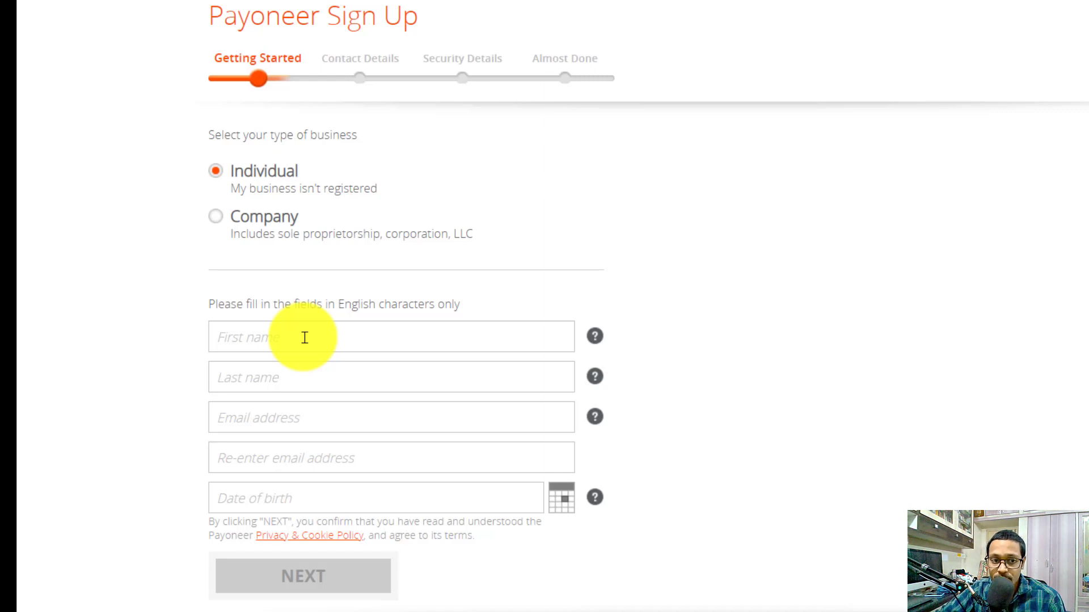
pyautogui.click(304, 337)
# Step: Enter the applicant's first name and last name in the Getting Started form
pyautogui.click(299, 377)
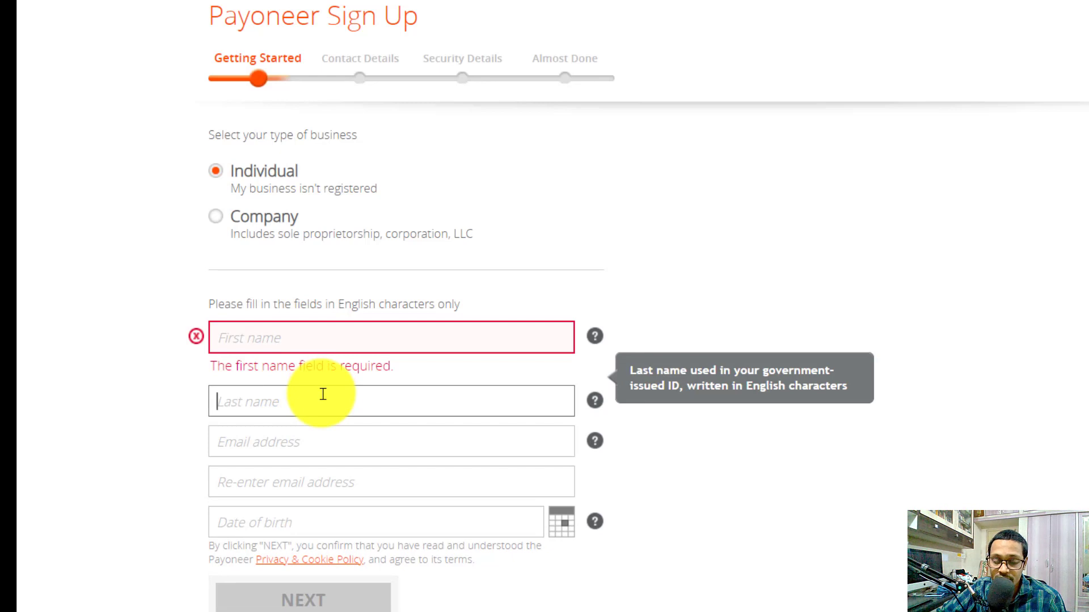
pyautogui.click(322, 335)
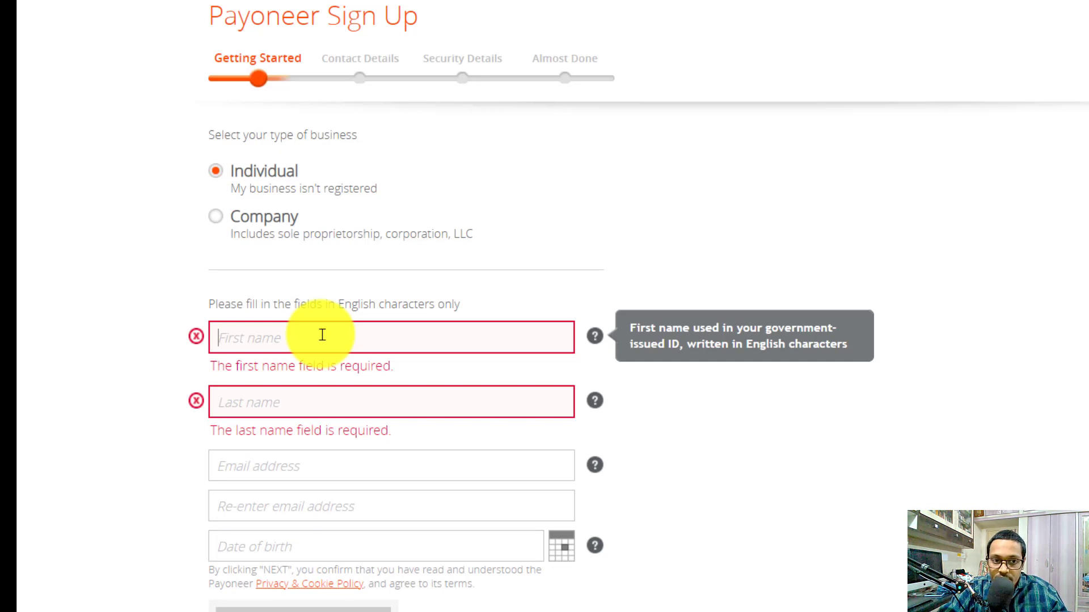
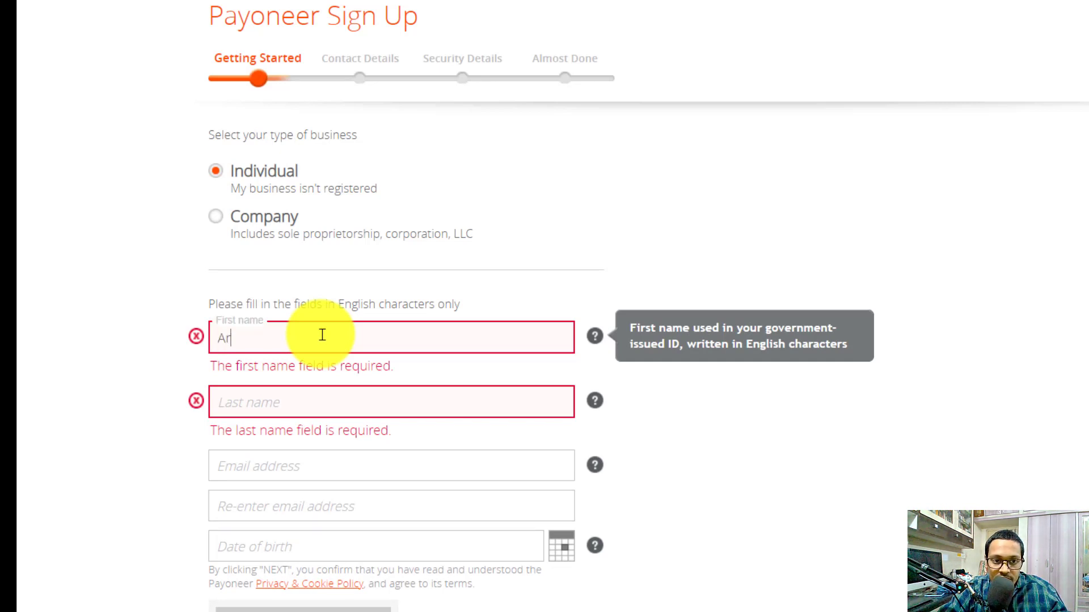
pyautogui.press('Tab')
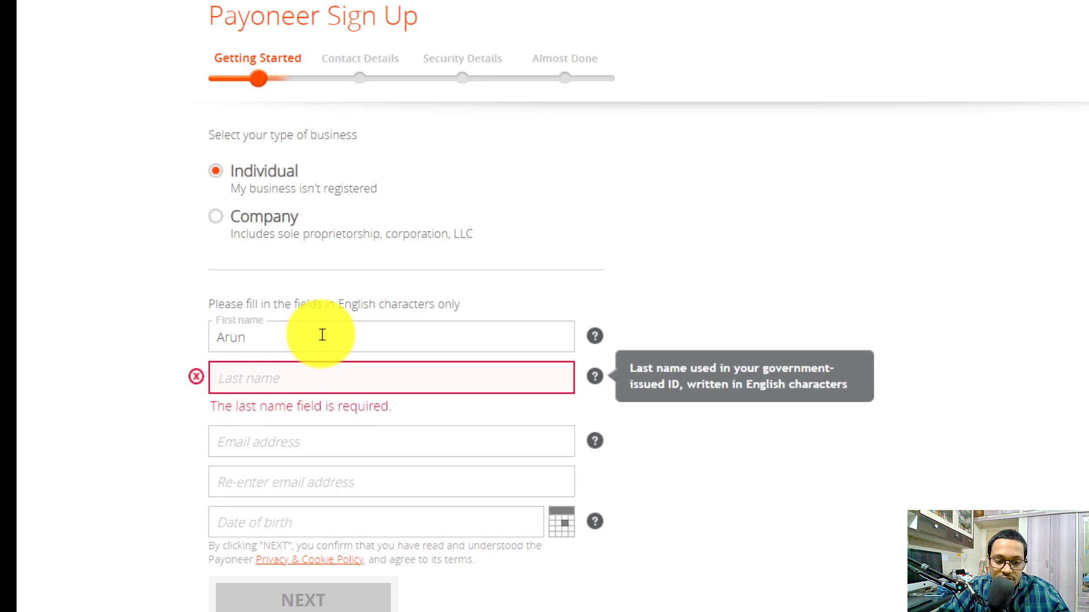
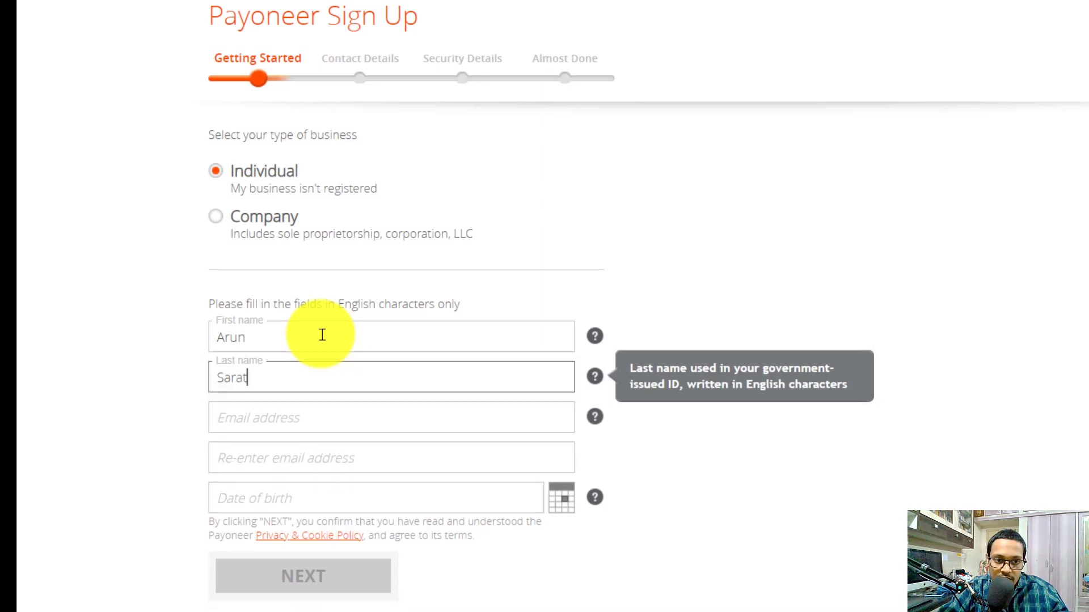
# Step: Fill in the e-mail, its confirmation and the date of birth, then submit Getting Started
pyautogui.click(318, 418)
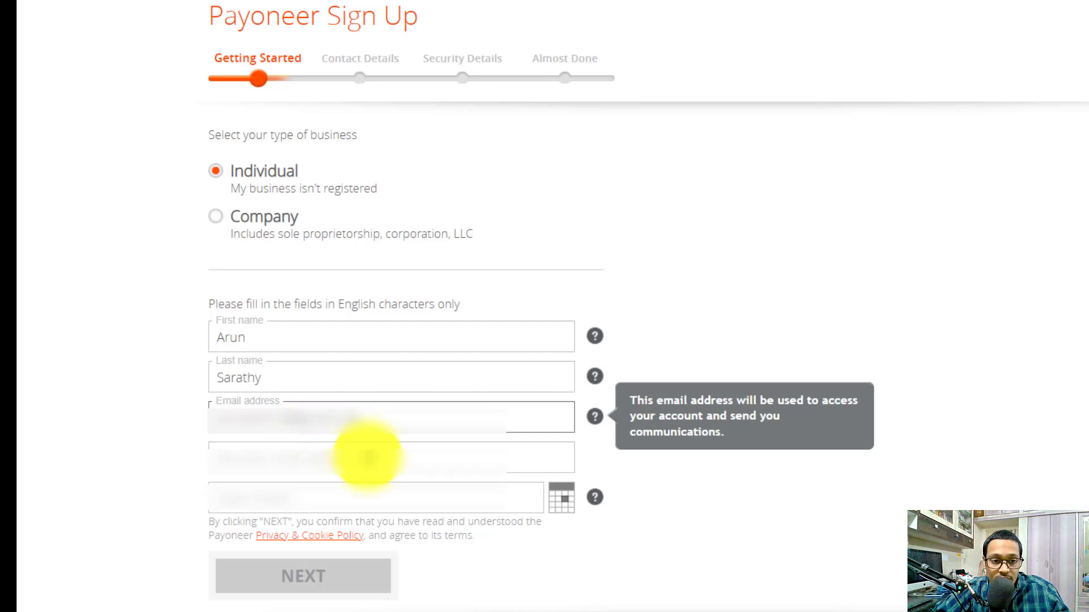
pyautogui.click(324, 576)
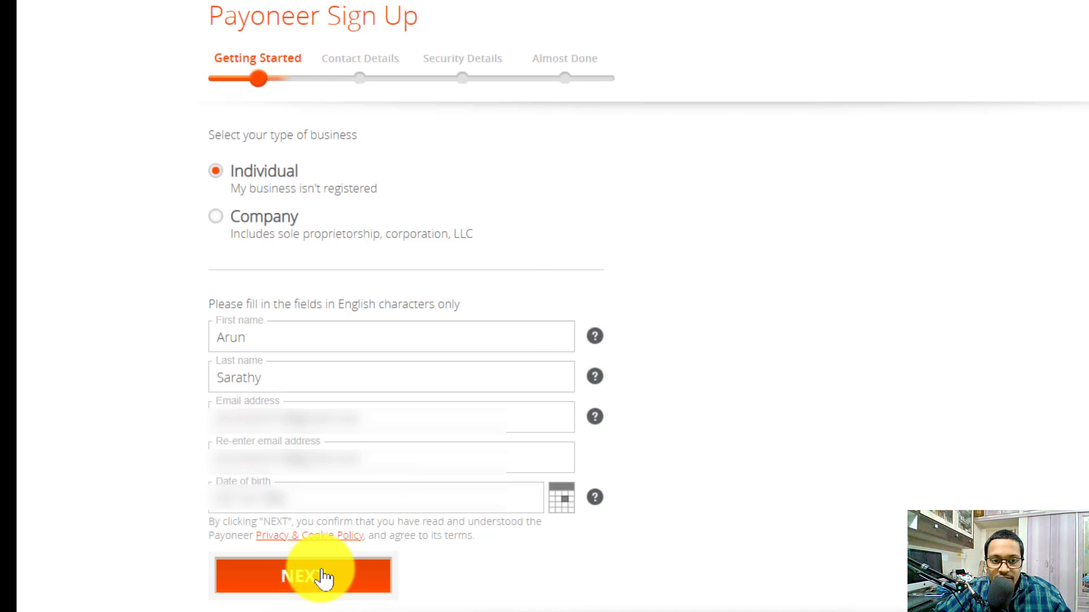
pyautogui.click(322, 574)
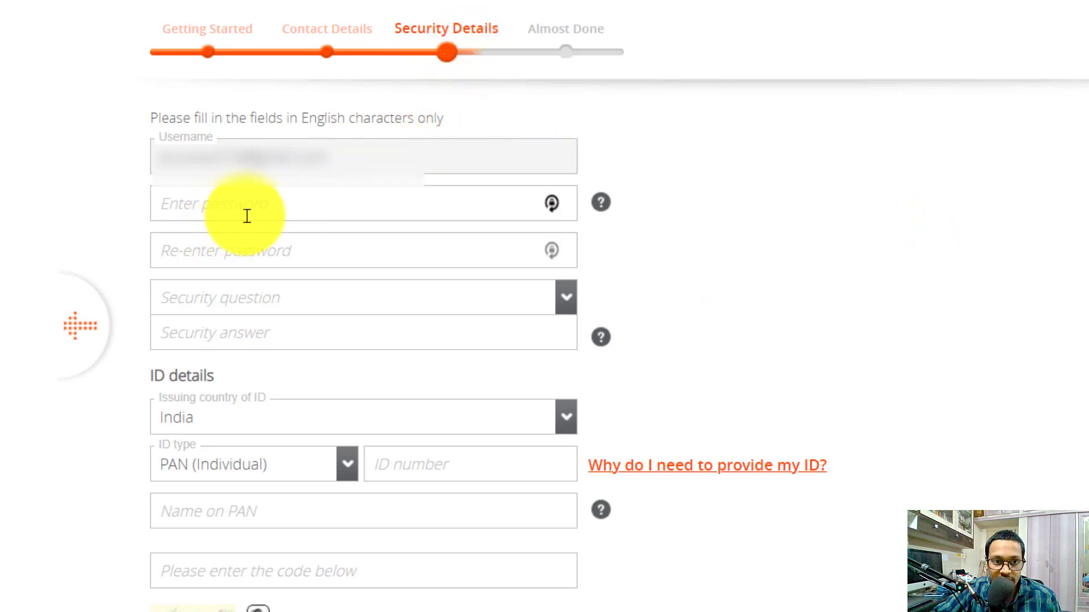
# Step: Fill in the password, security question, PAN ID details and captcha, then continue
pyautogui.scroll(-2, 295, 193)
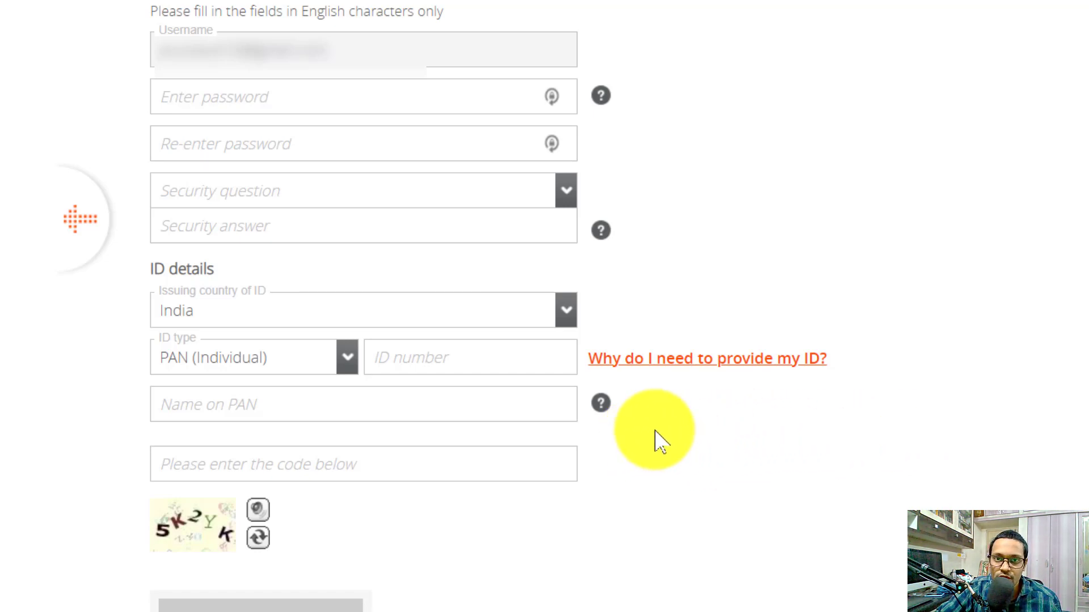
pyautogui.click(239, 98)
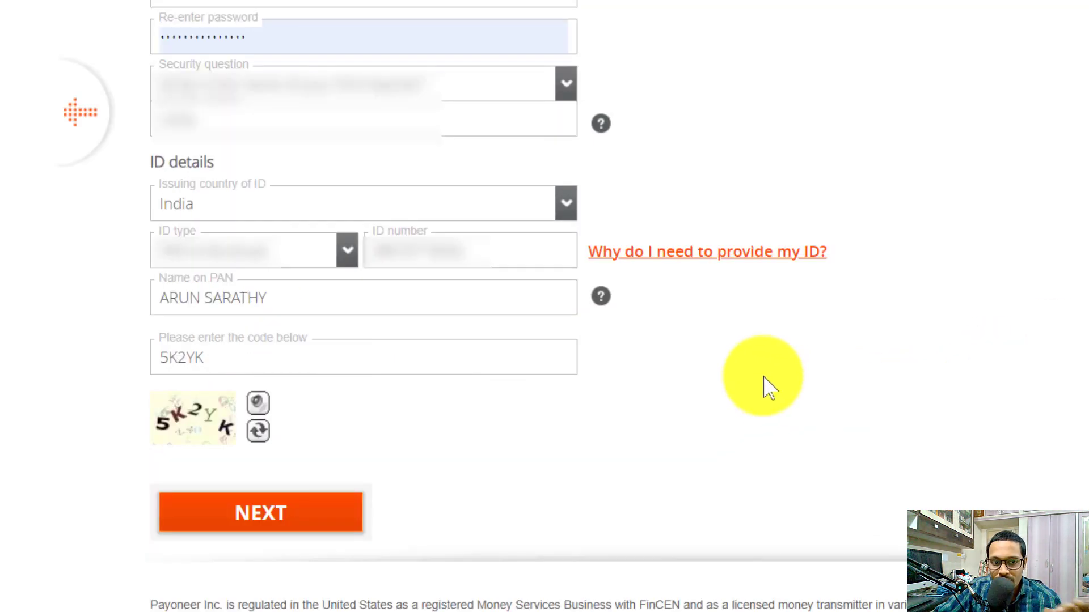
pyautogui.click(312, 516)
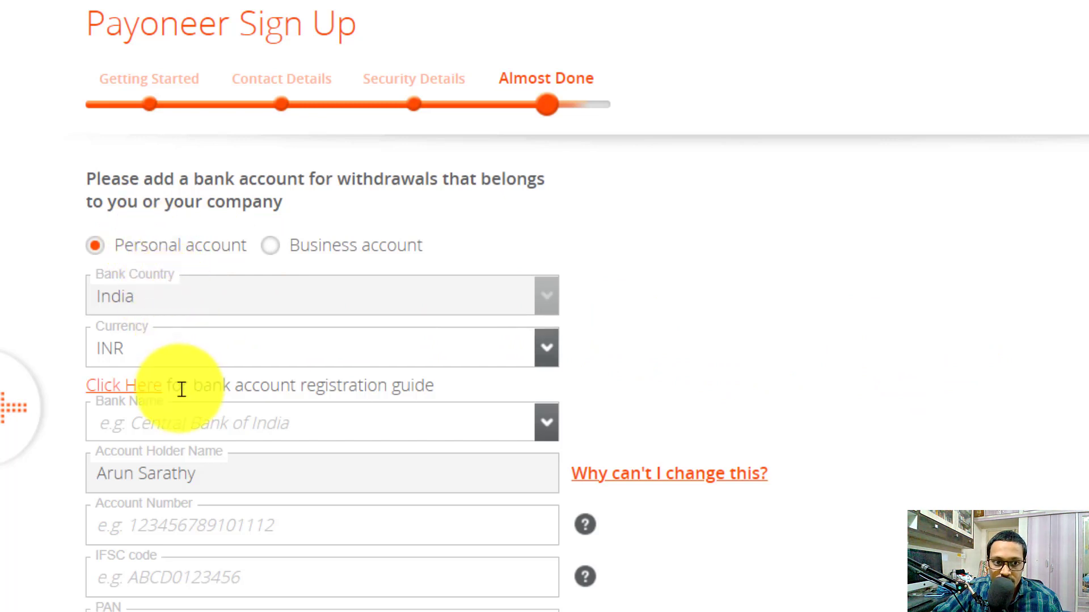
pyautogui.scroll(-2, 392, 346)
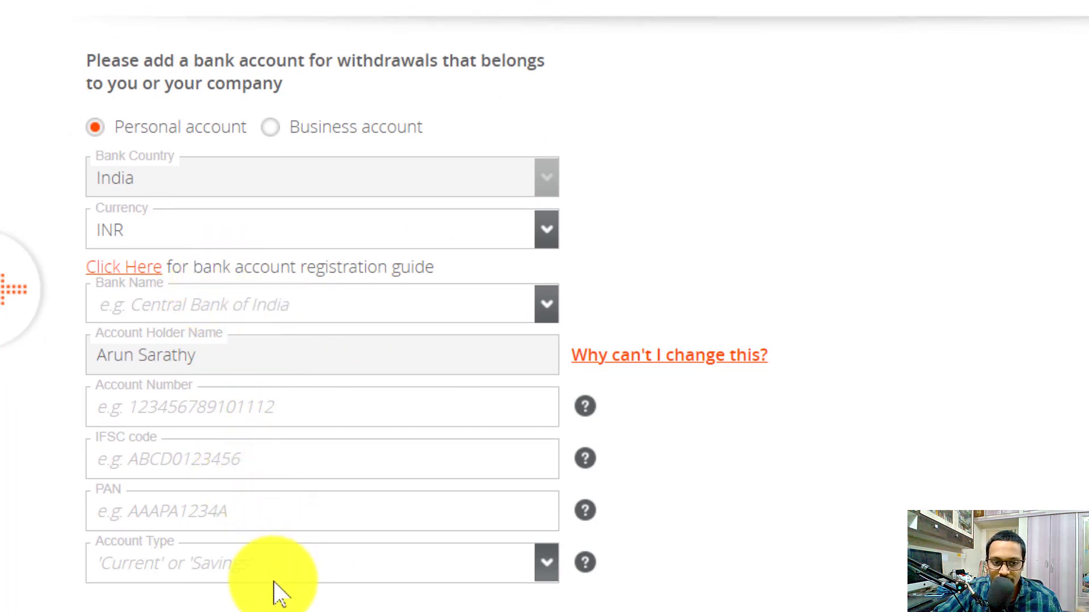
pyautogui.scroll(-2, 564, 384)
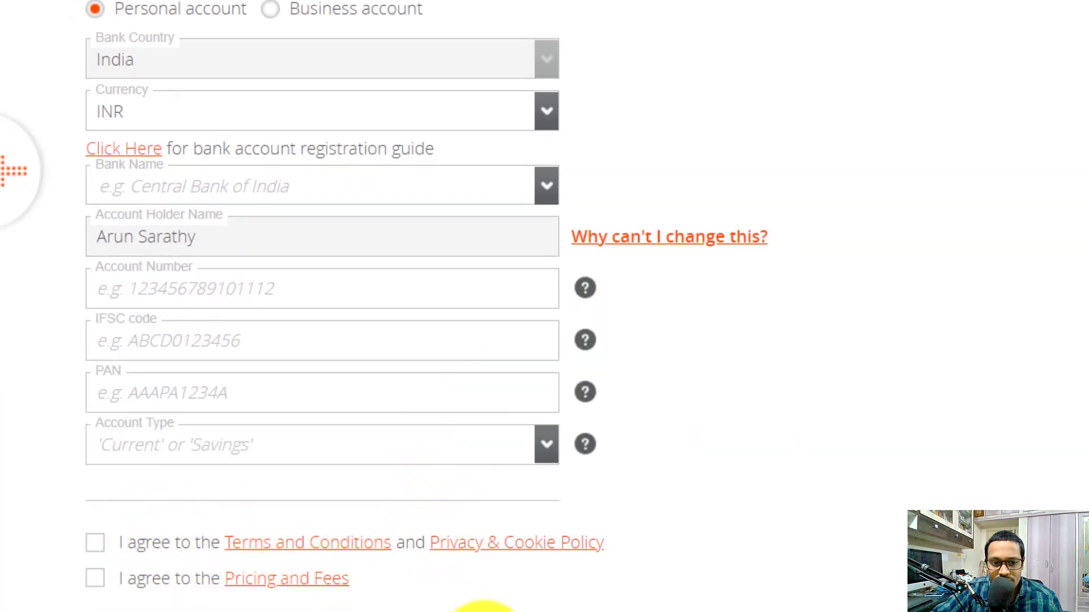
pyautogui.scroll(-2, 440, 601)
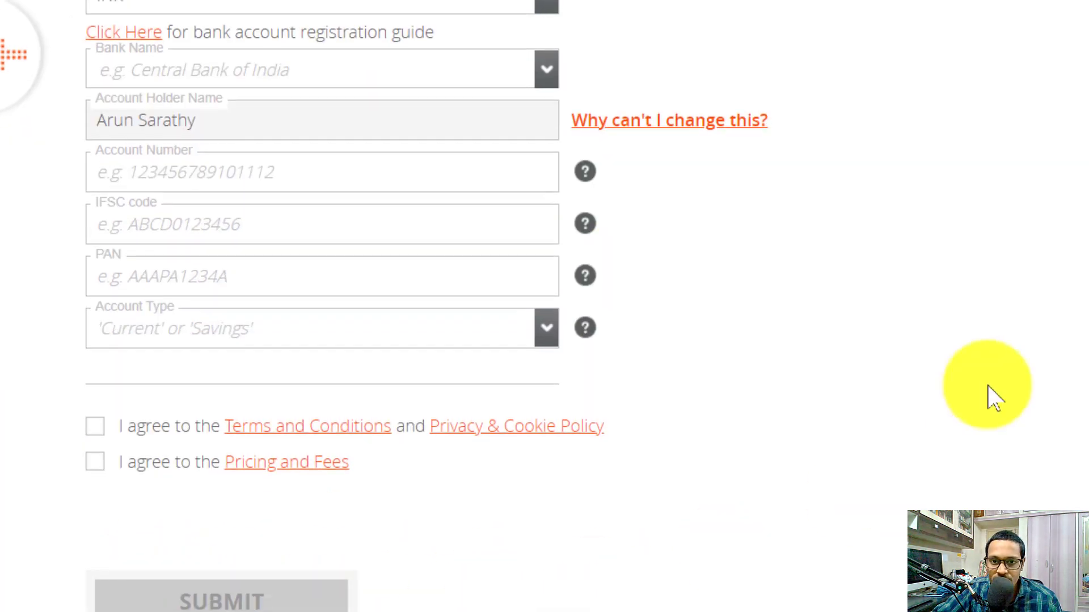
pyautogui.scroll(3, 989, 397)
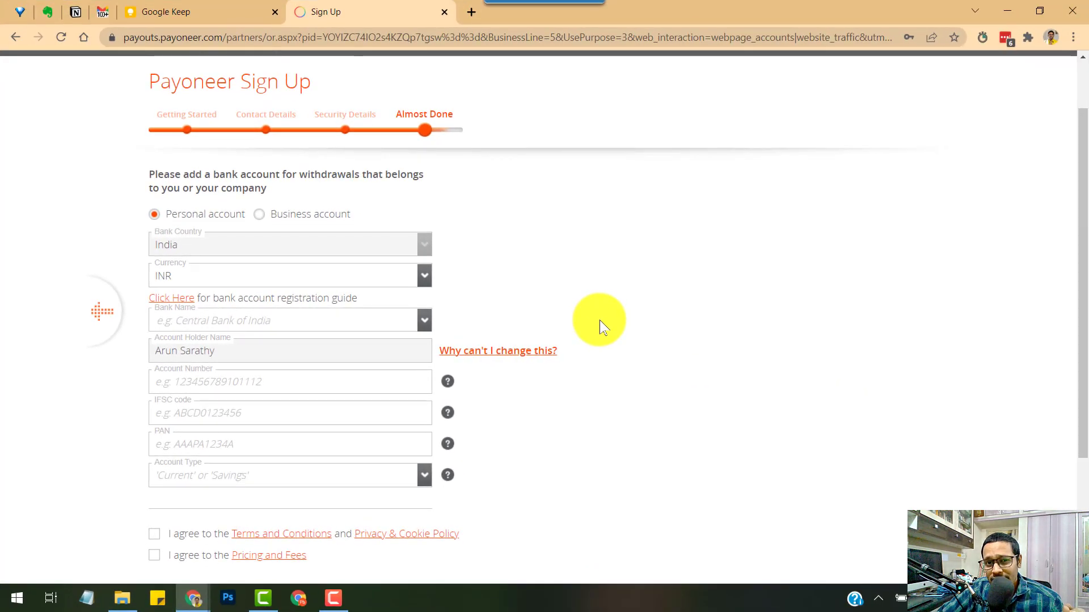
pyautogui.scroll(-1, 595, 314)
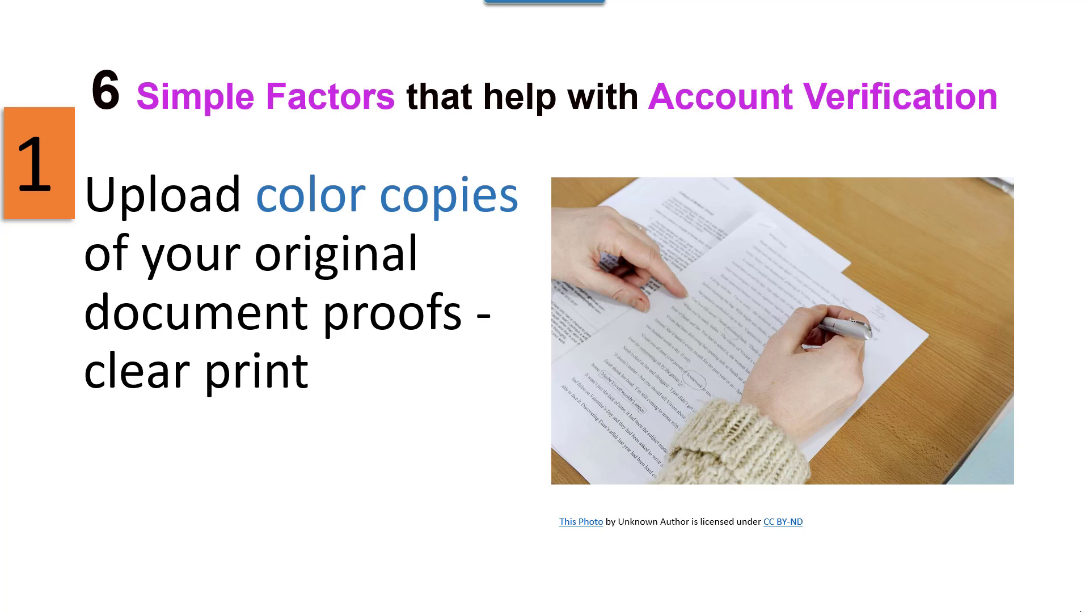
# Step: Advance the slideshow to slide 2, account-verification factor 1 of 6
pyautogui.press('Right')
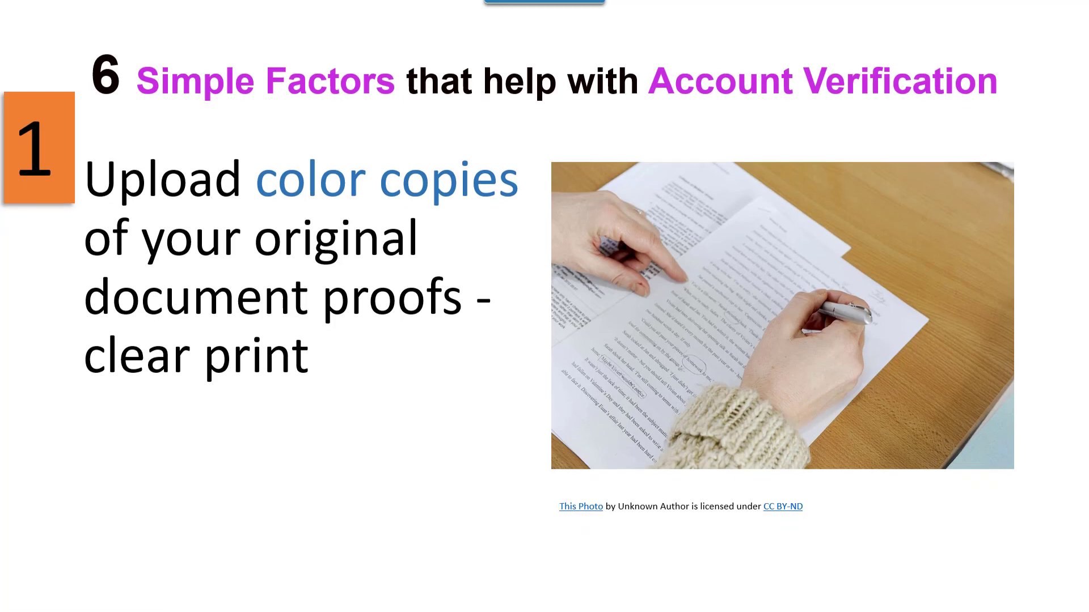
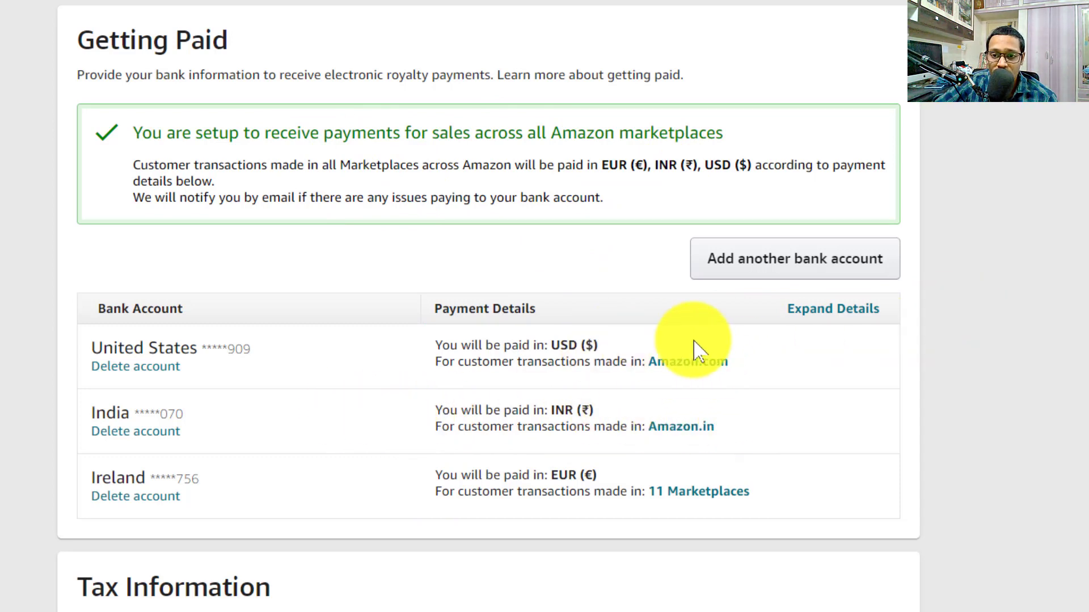
# Step: Start adding another bank account on the Getting Paid page, leaving the bank-country list closed
pyautogui.click(836, 261)
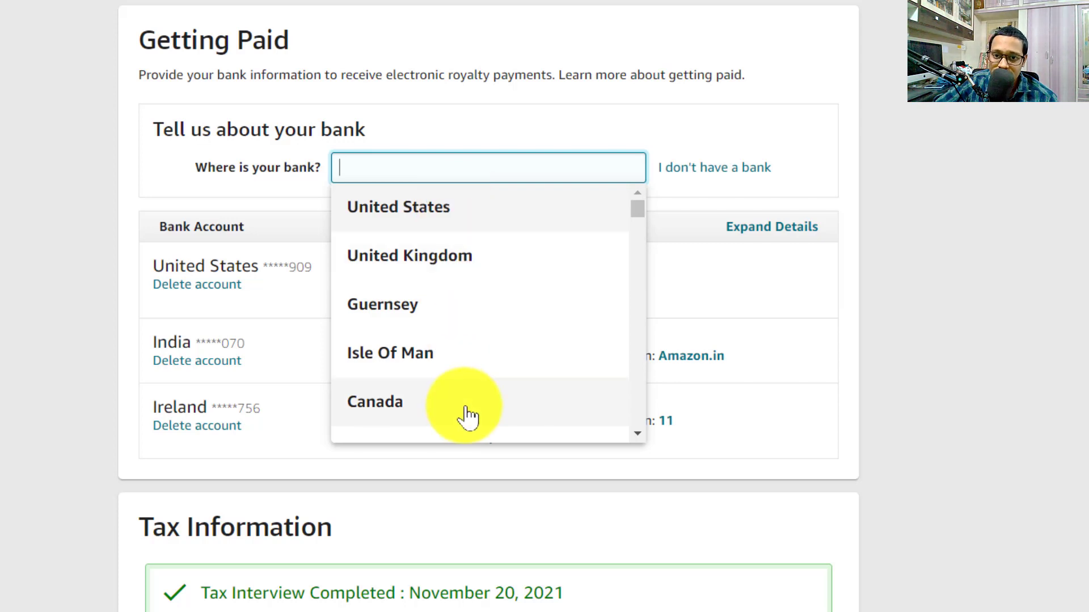
pyautogui.click(880, 316)
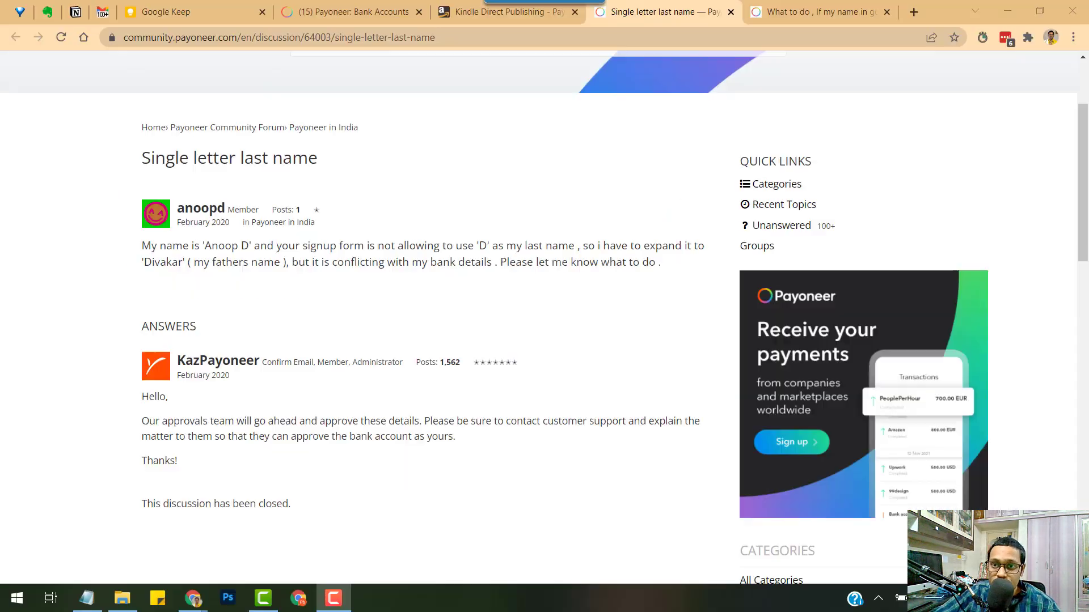
# Step: Glance at the Payoneer full-name answer, then advance the FAQ deck to the Purpose Code slide
pyautogui.click(816, 11)
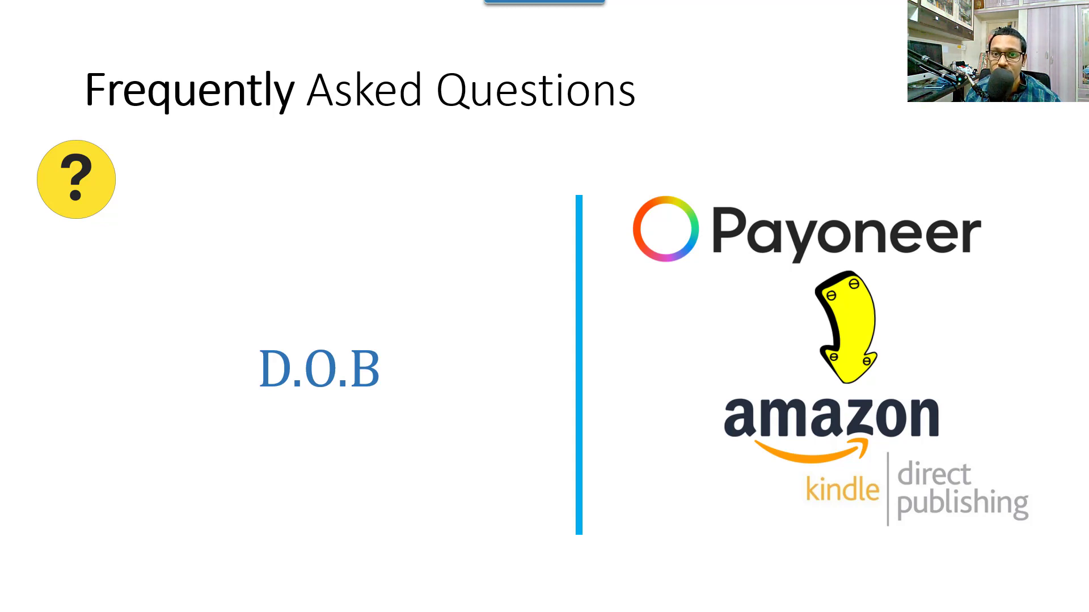
pyautogui.press('Right')
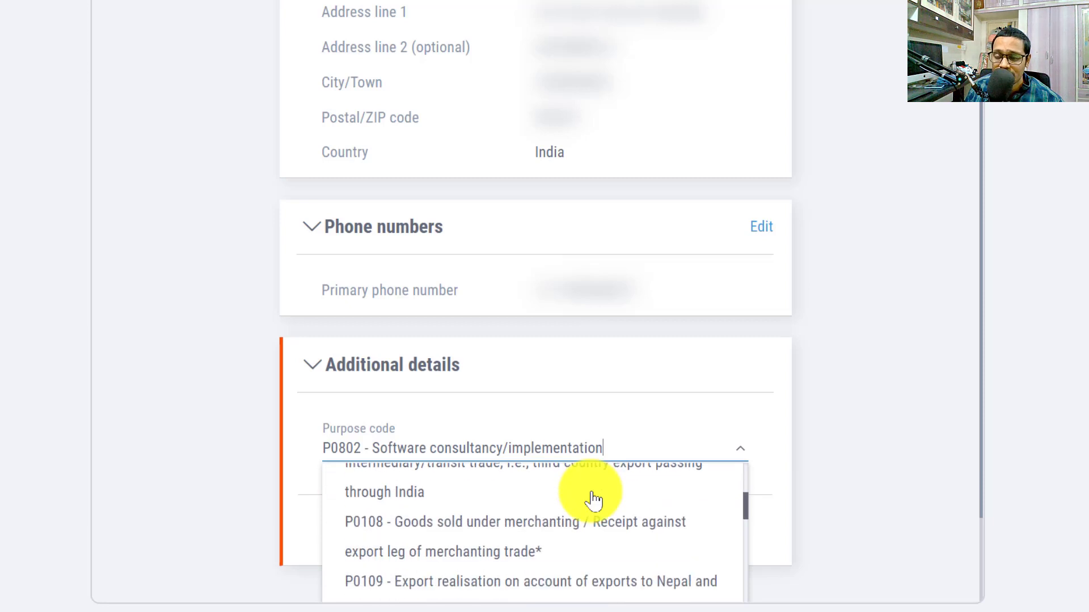
# Step: Try Purpose codes P1017 and P1107, finally settling on P1099 - Other business services
pyautogui.scroll(-2, 590, 498)
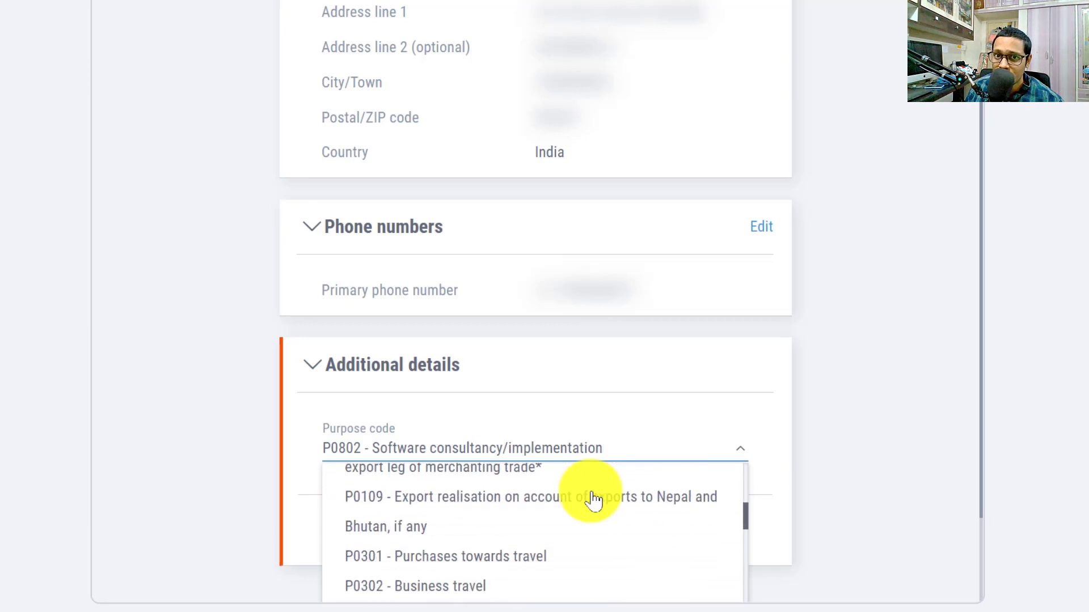
pyautogui.scroll(-10, 593, 499)
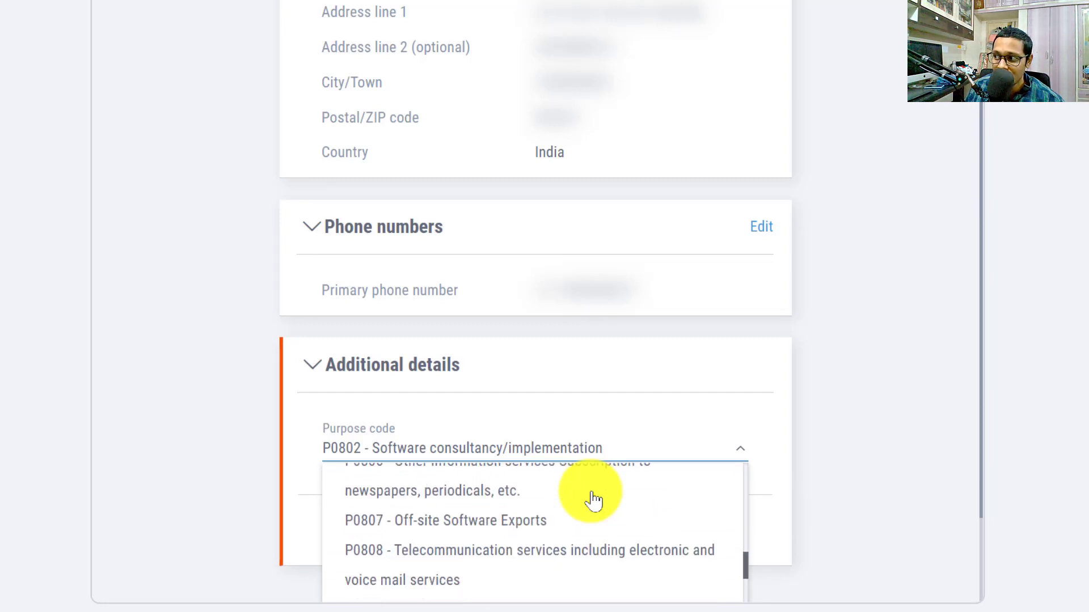
pyautogui.scroll(-3, 591, 499)
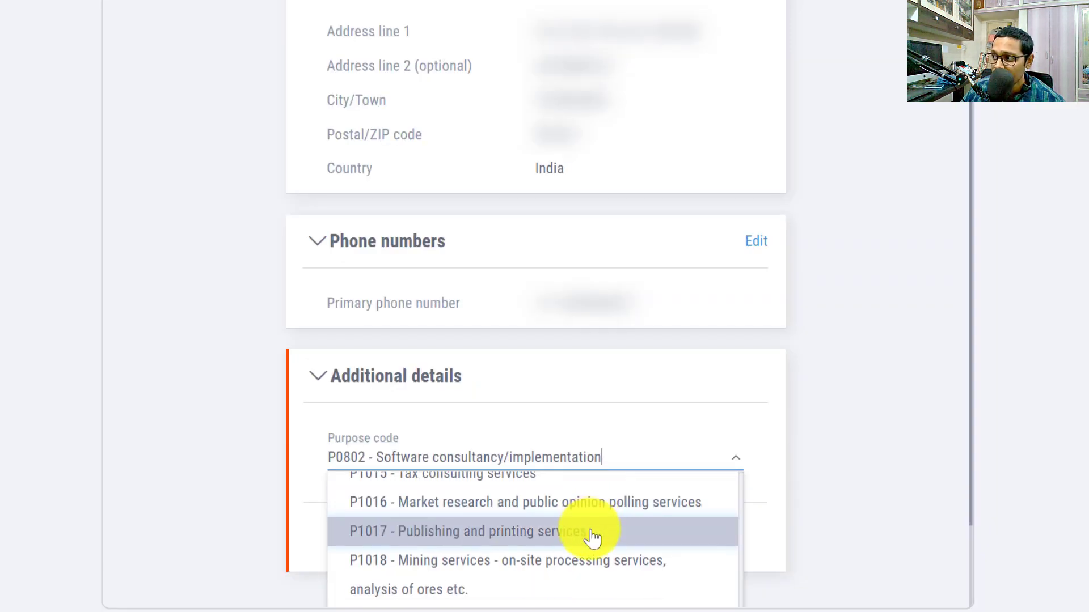
pyautogui.click(608, 537)
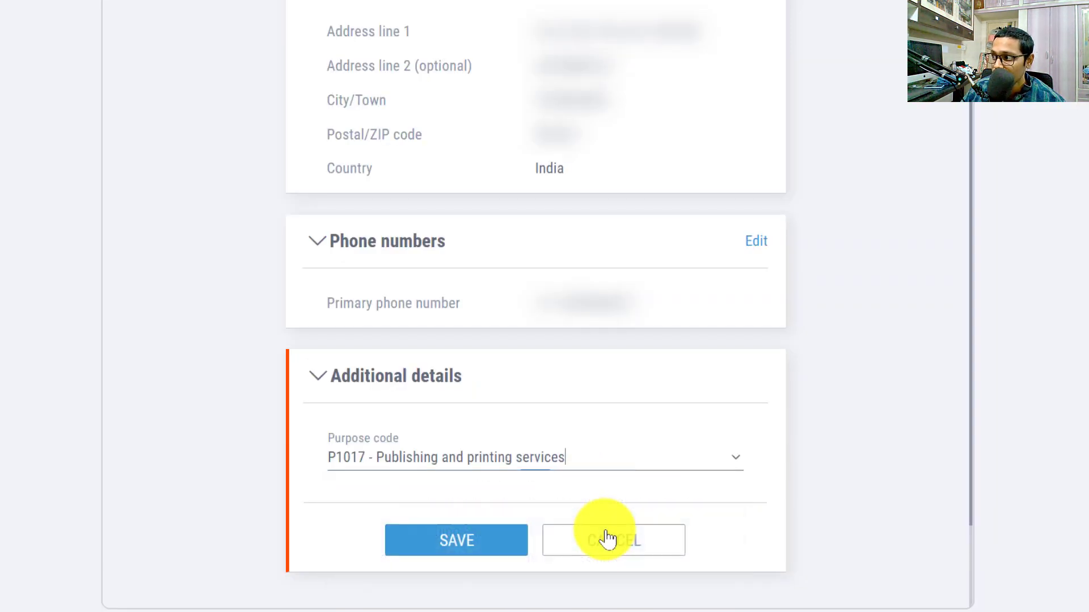
pyautogui.click(736, 455)
pyautogui.scroll(-10, 627, 573)
pyautogui.scroll(-2, 629, 573)
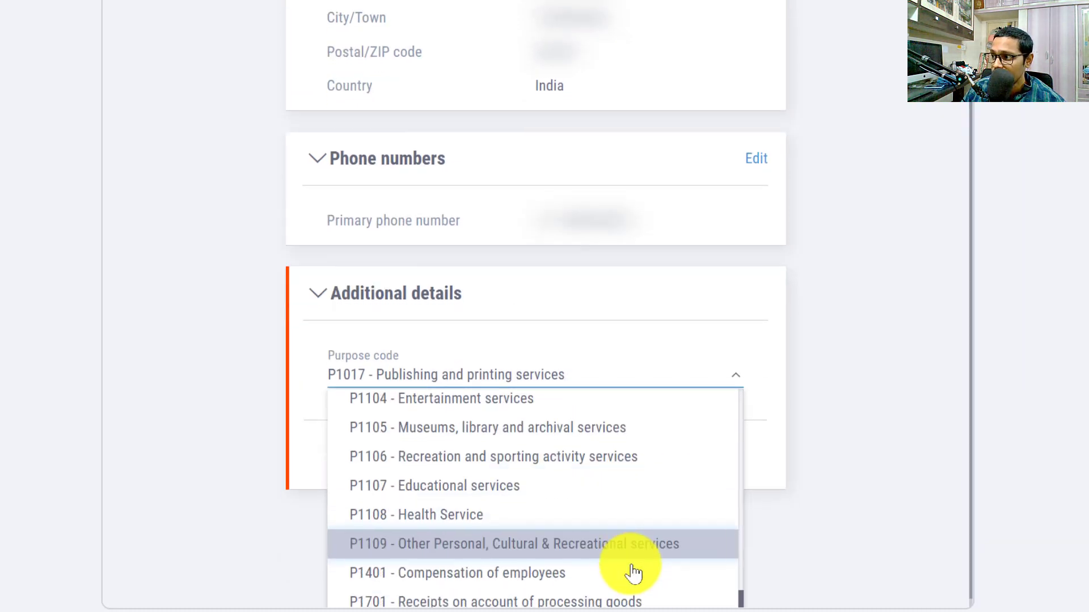
pyautogui.click(617, 491)
pyautogui.click(736, 374)
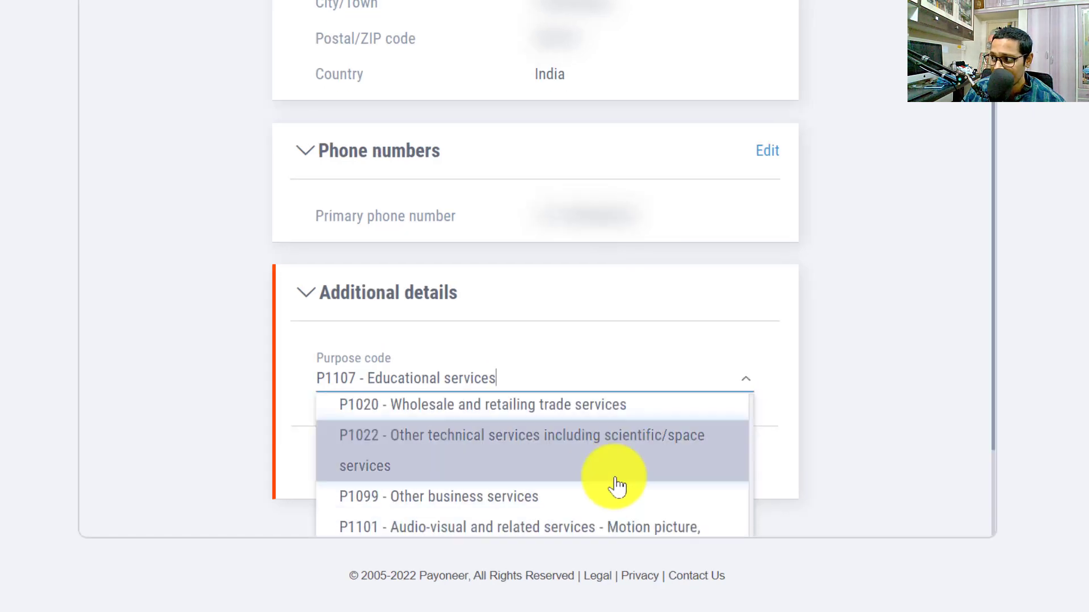
pyautogui.click(600, 500)
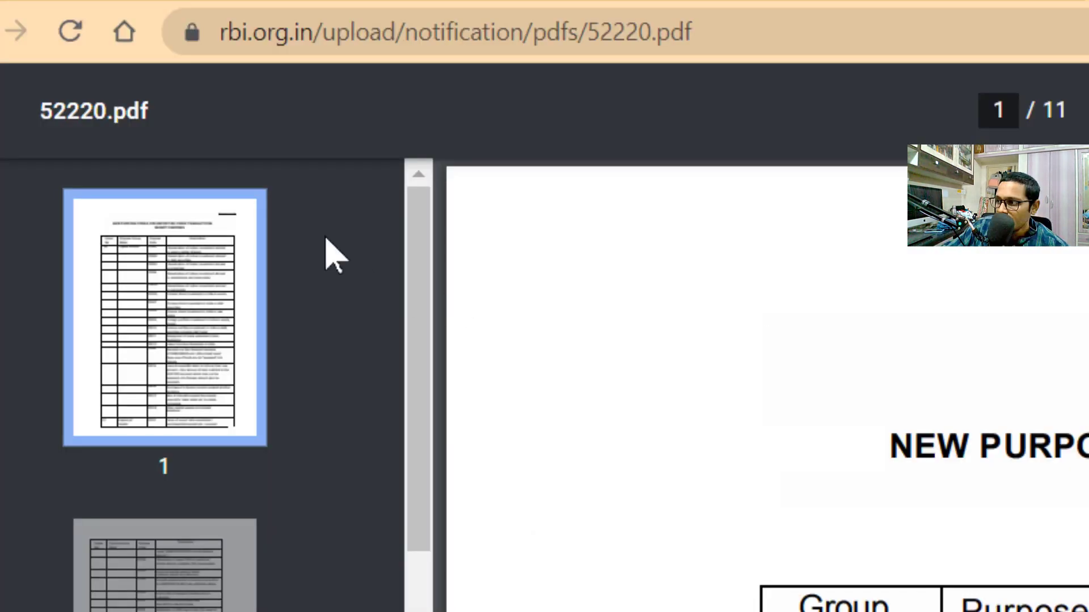
# Step: Select the rbi.org part of the address, then scroll the purpose-code PDF to page 4
pyautogui.moveTo(289, 32); pyautogui.dragTo(157, 25)
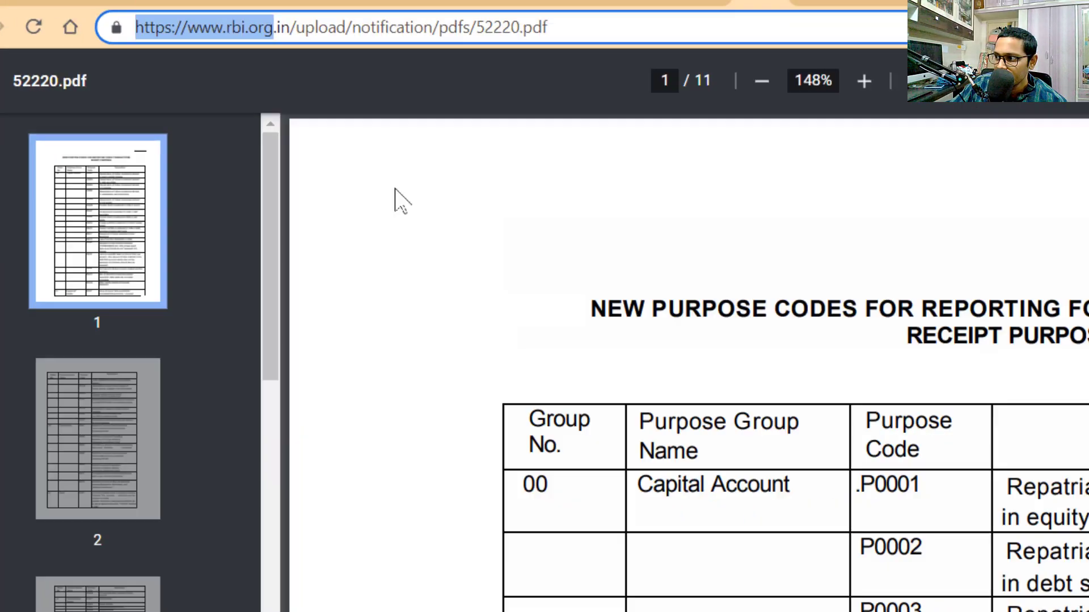
pyautogui.click(918, 400)
pyautogui.scroll(-15, 528, 253)
pyautogui.scroll(-20, 506, 251)
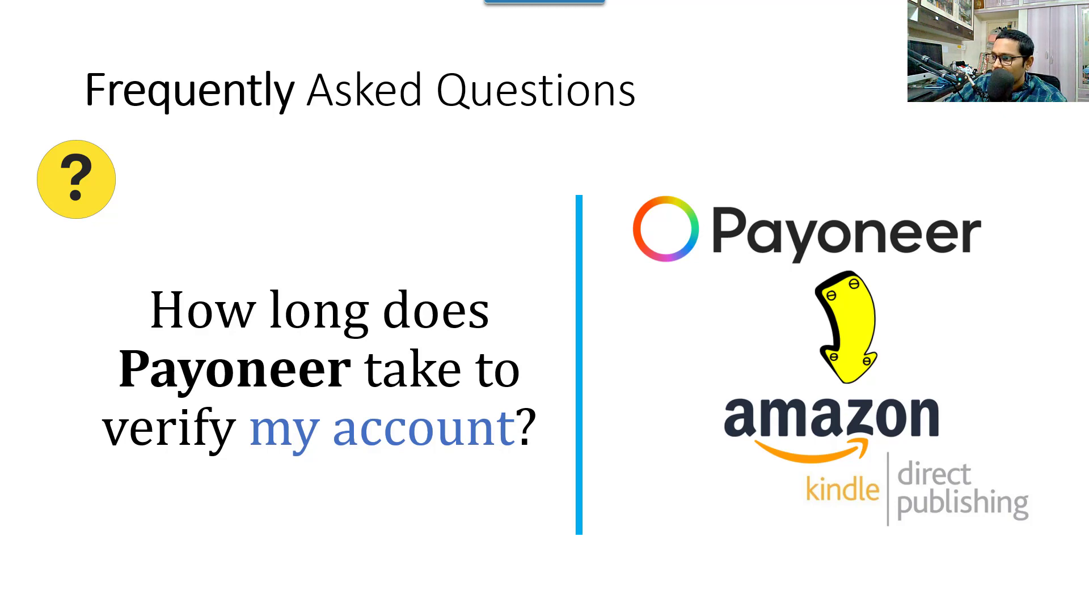
# Step: Advance the FAQ deck to the slide on Payoneer account verification time
pyautogui.press('Right')
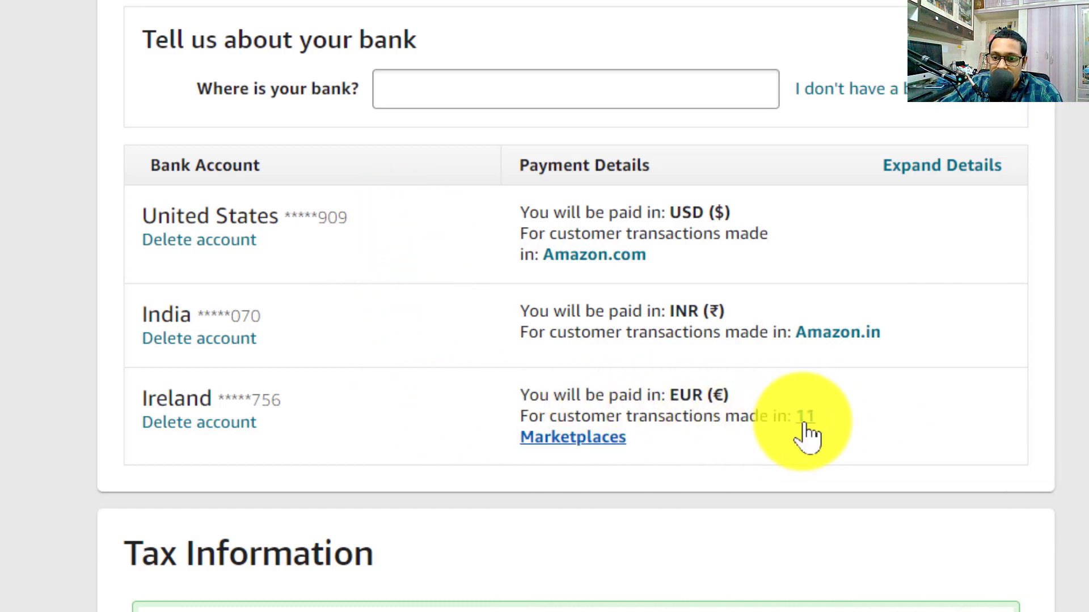
# Step: Expand the bank account details and scroll through each account's marketplace grid
pyautogui.click(719, 427)
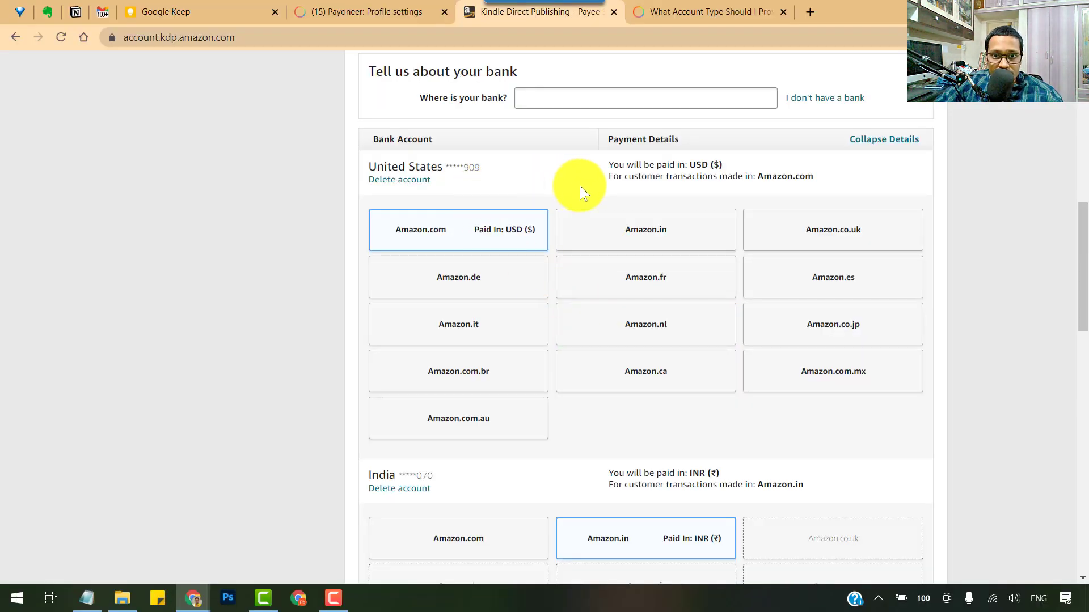
pyautogui.scroll(-5, 590, 195)
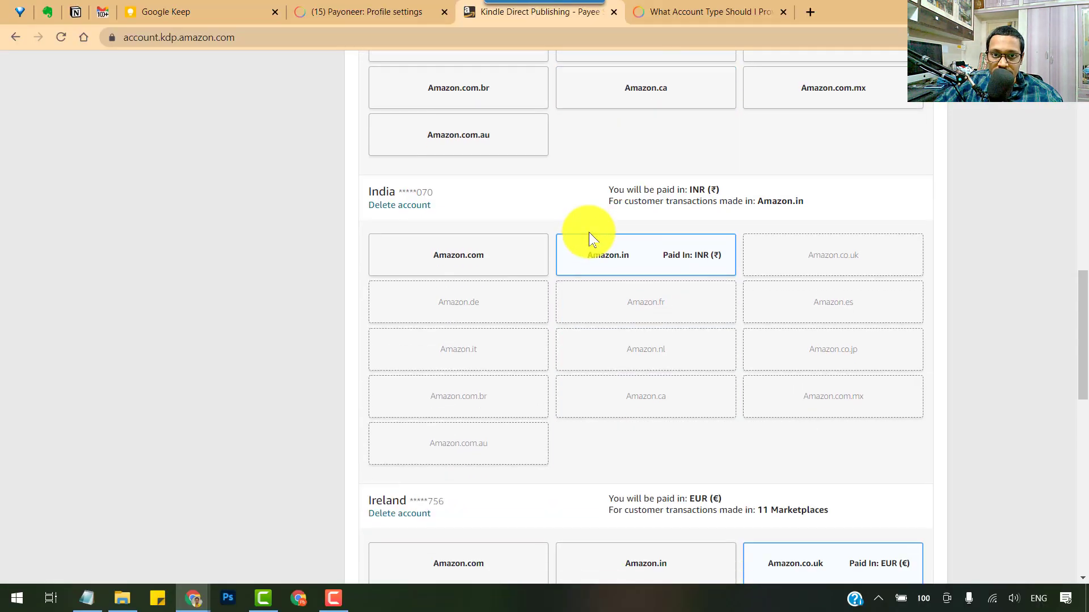
pyautogui.scroll(-5, 797, 282)
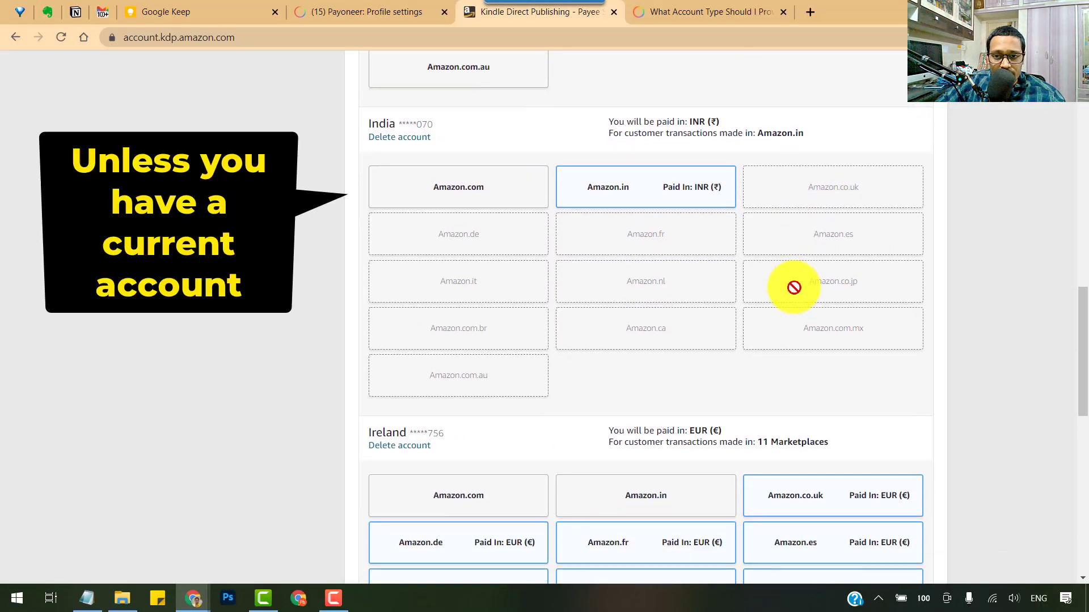